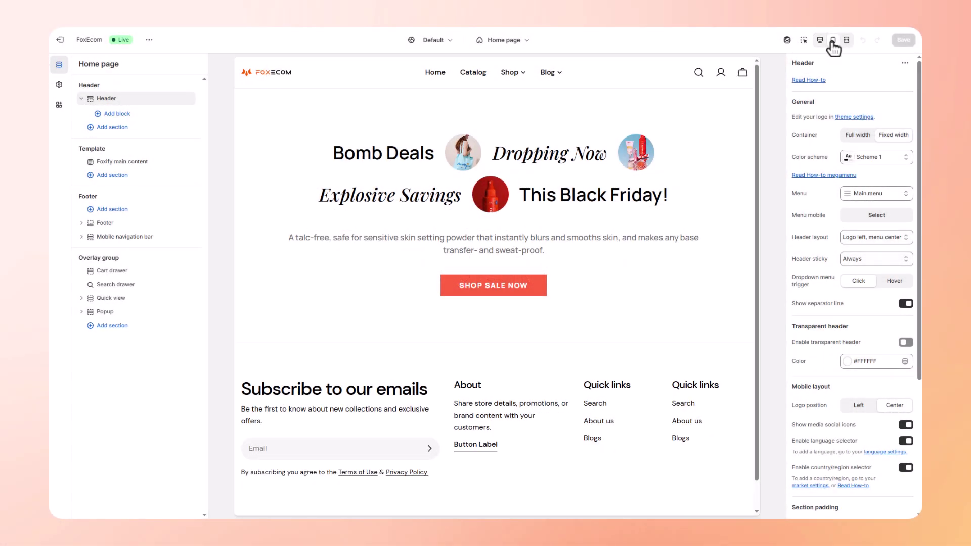
- Preview the store page in mobile layout, then return to the desktop preview
left_click(832, 40)
scroll(550, 225, "down", 3)
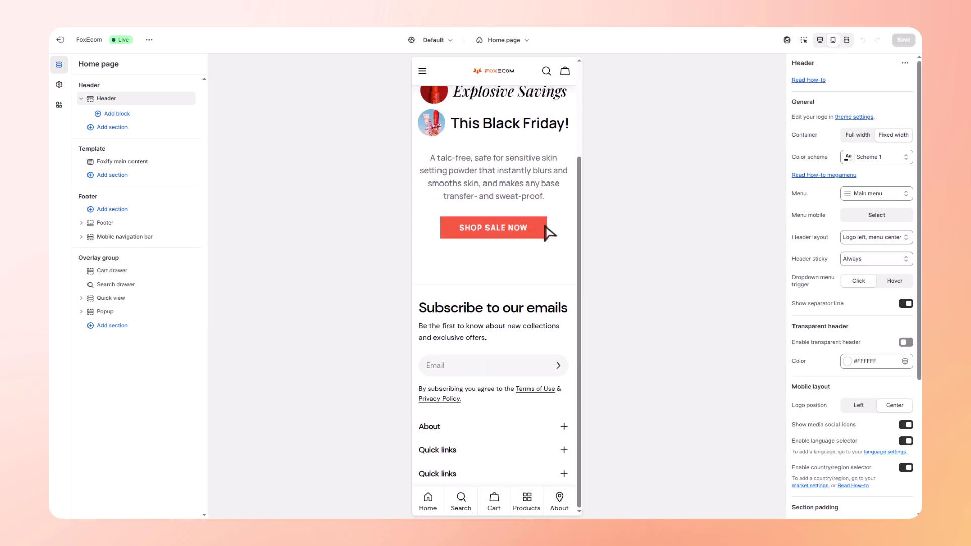
scroll(550, 231, "up", 3)
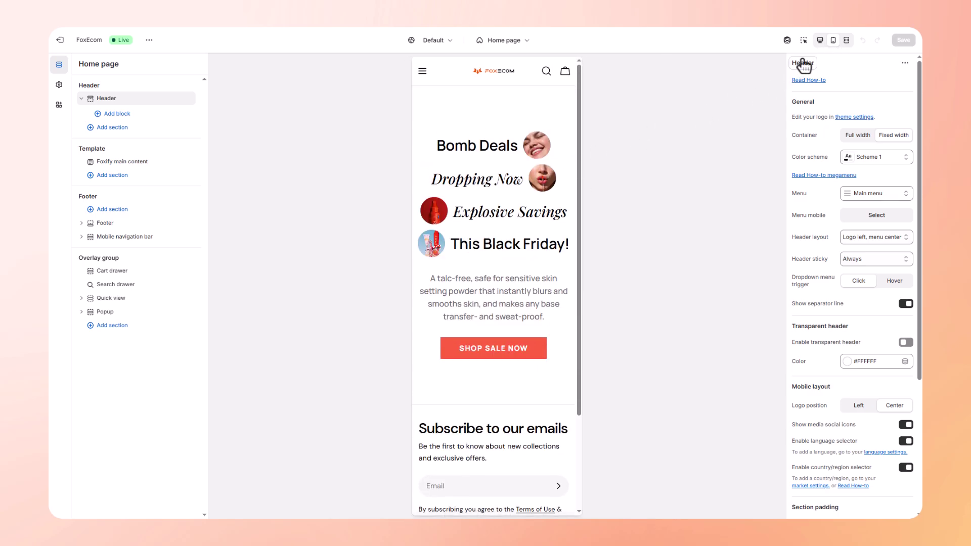
left_click(819, 41)
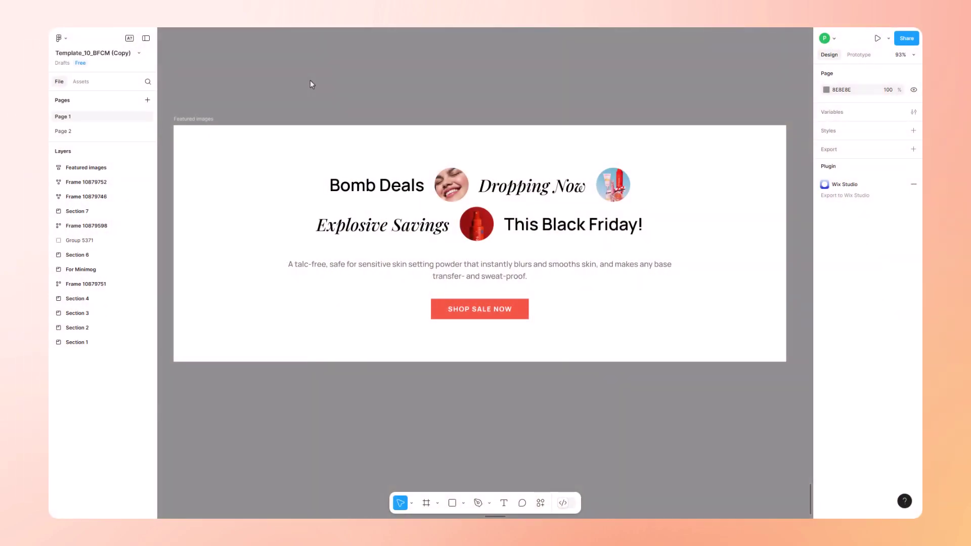
- Select the Featured images frame and expand it and Group 5271 in the Layers panel
left_click(197, 120)
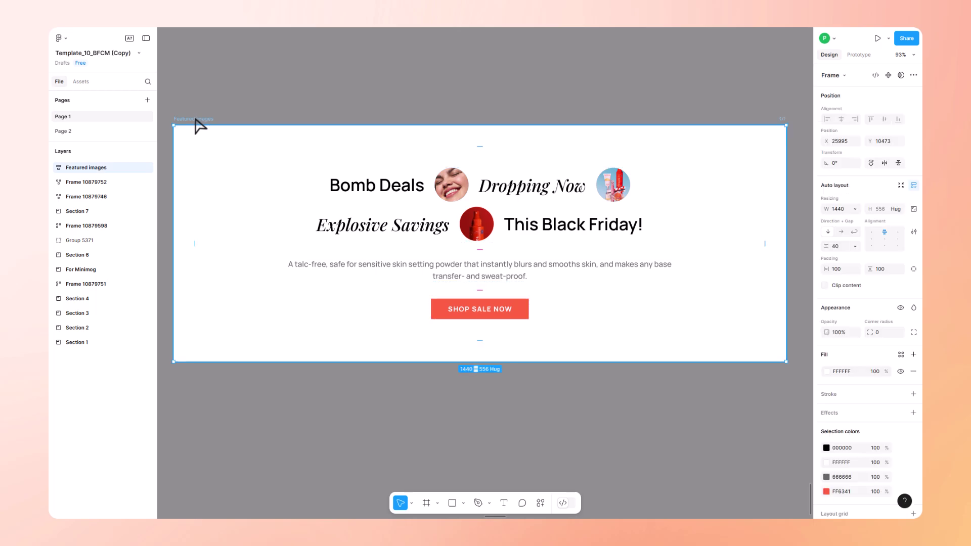
left_click(52, 168)
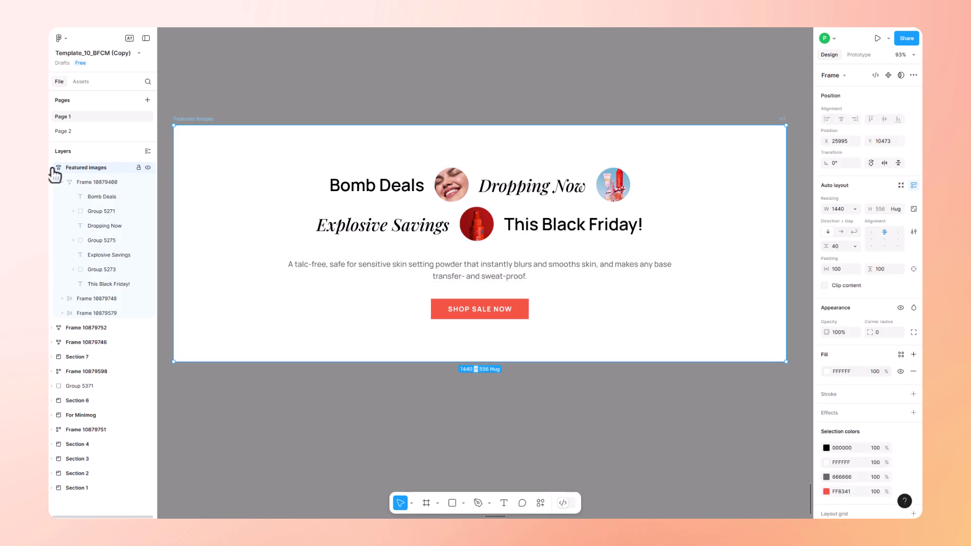
left_click(74, 211)
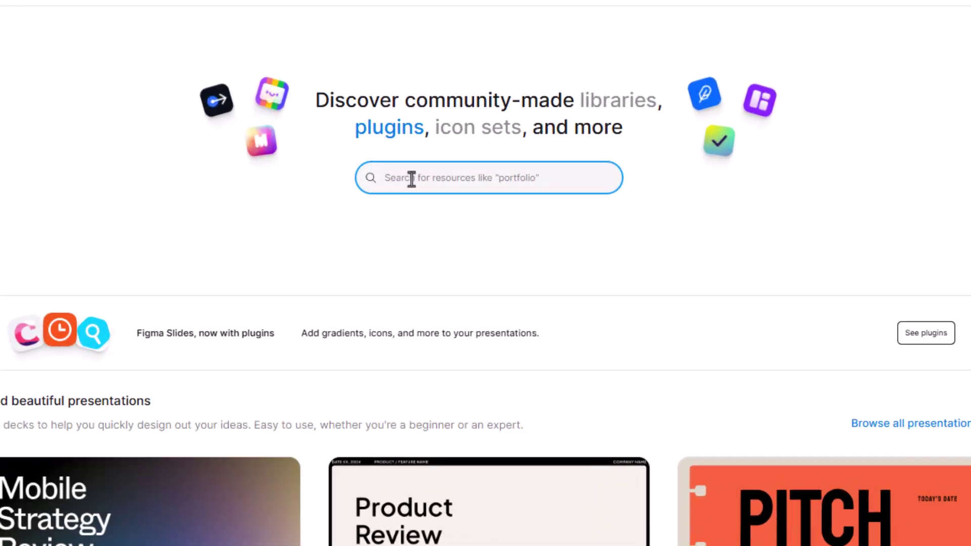
- Search Community for 'Figma to Shopify with Foxify' and open that plugin's page
type("Figma to Shopify with Foxify")
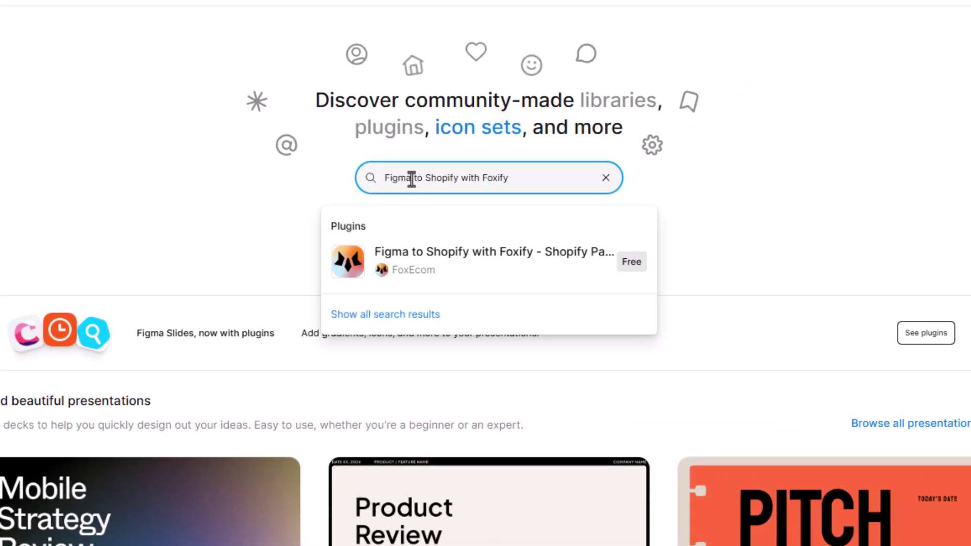
left_click(487, 264)
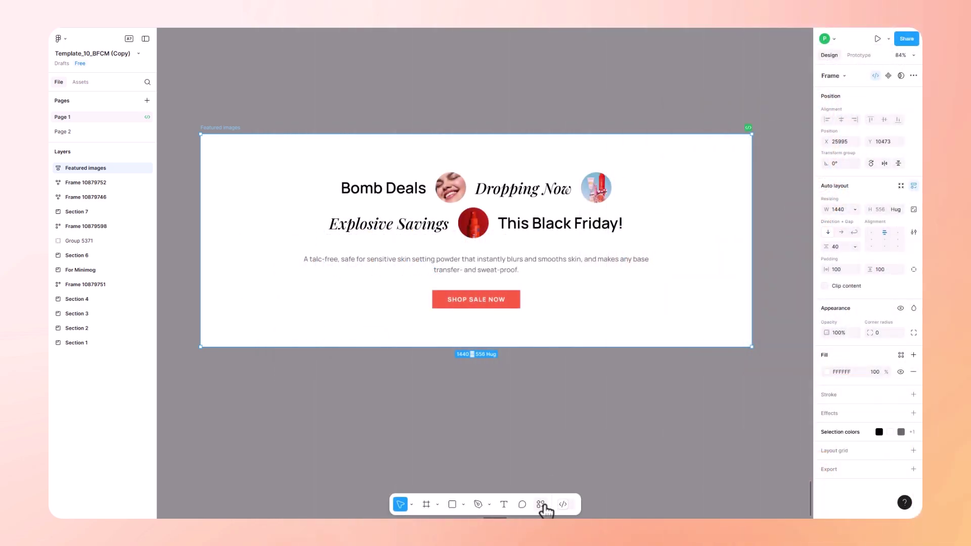
- Run the Figma to Shopify with Foxify plugin from Recents and copy the 25-layer hero design
left_click(541, 505)
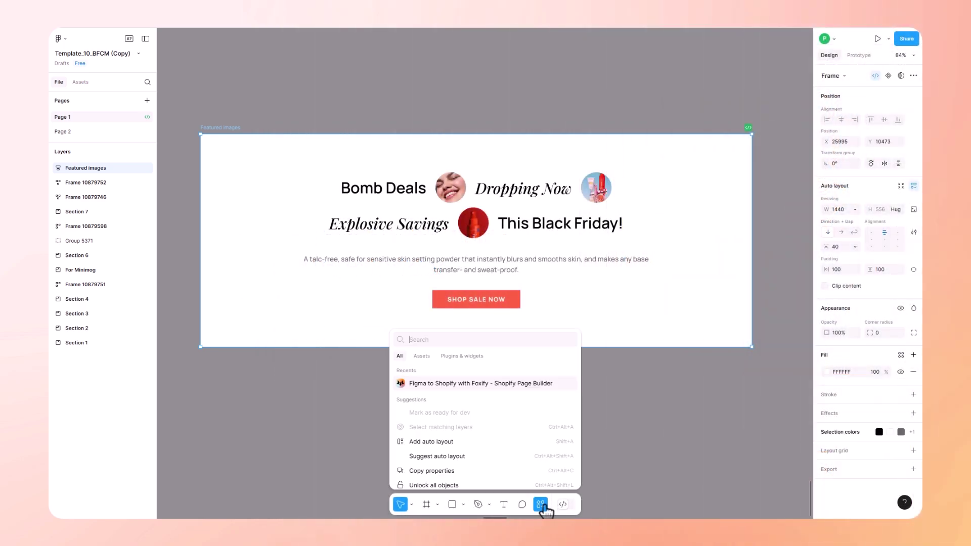
left_click(537, 385)
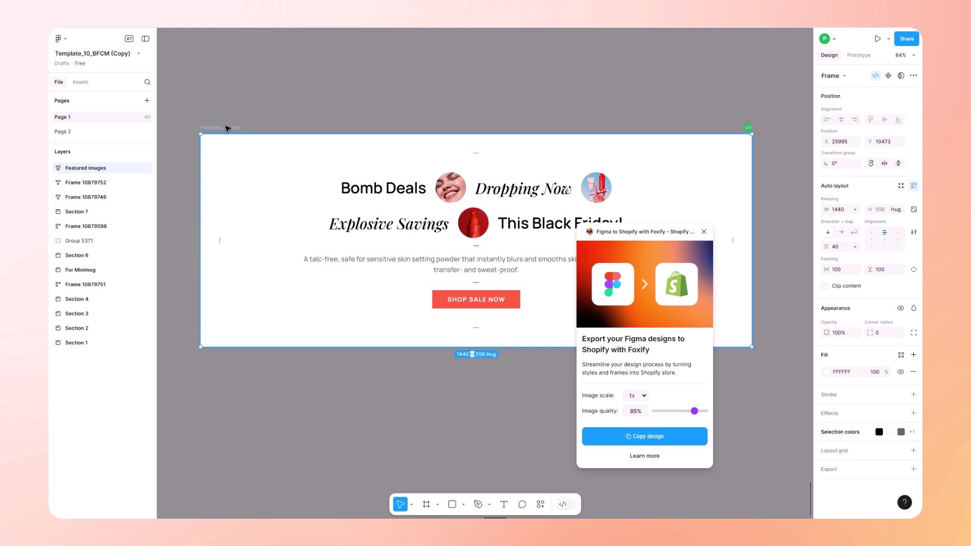
left_click(628, 438)
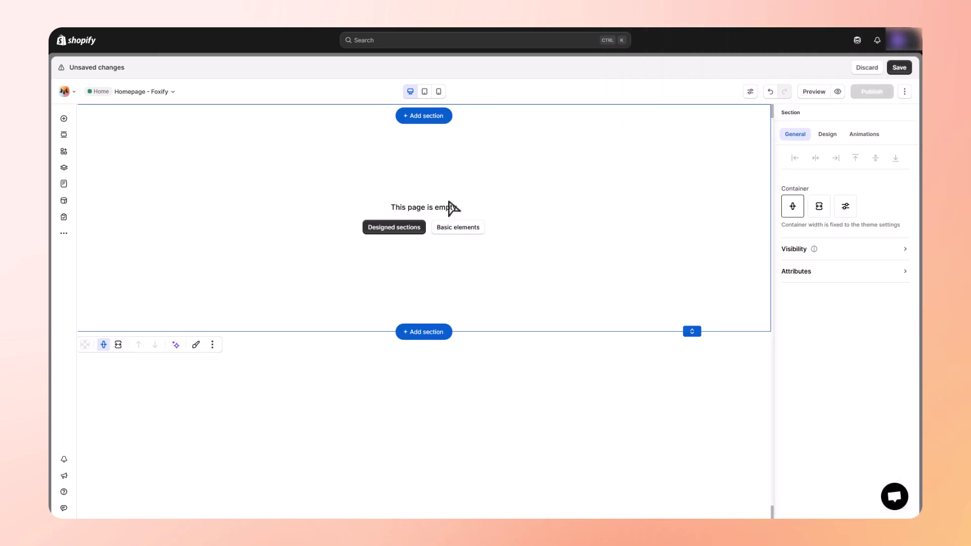
- Paste from Figma into the empty homepage section, then glance at the Page layers panel
right_click(116, 143)
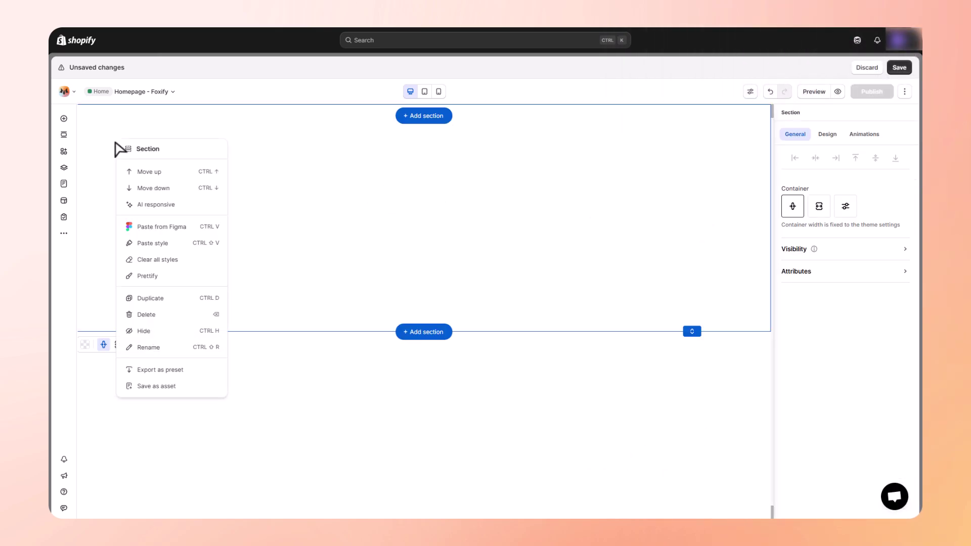
left_click(200, 230)
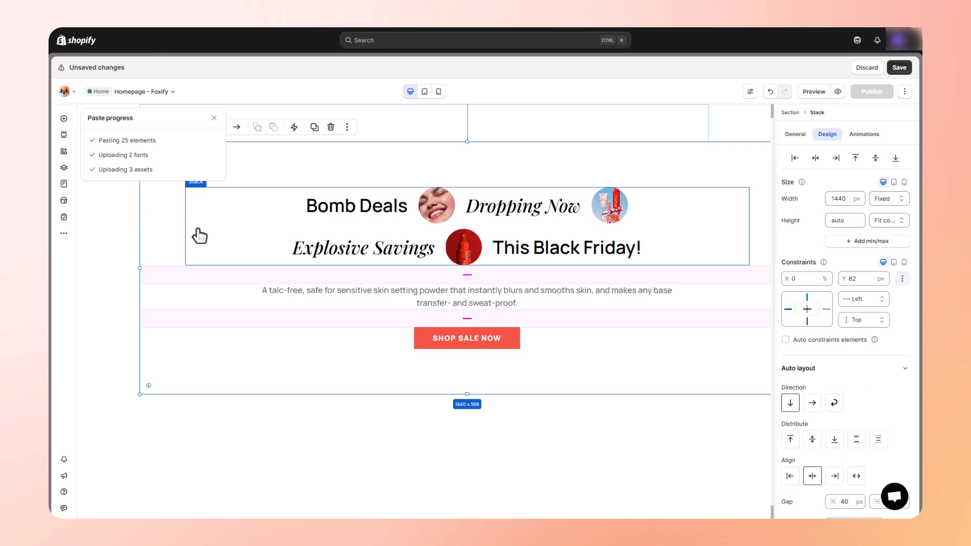
left_click(64, 170)
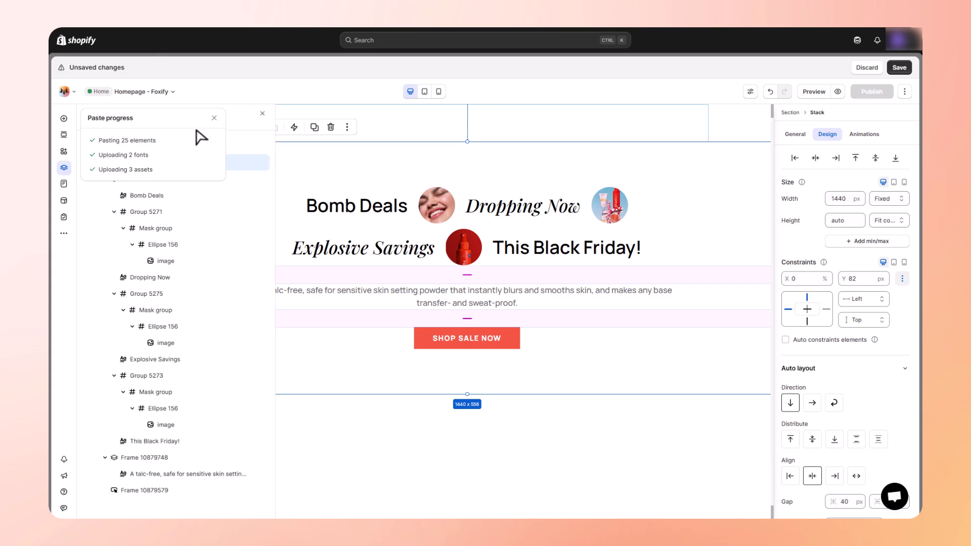
left_click(214, 117)
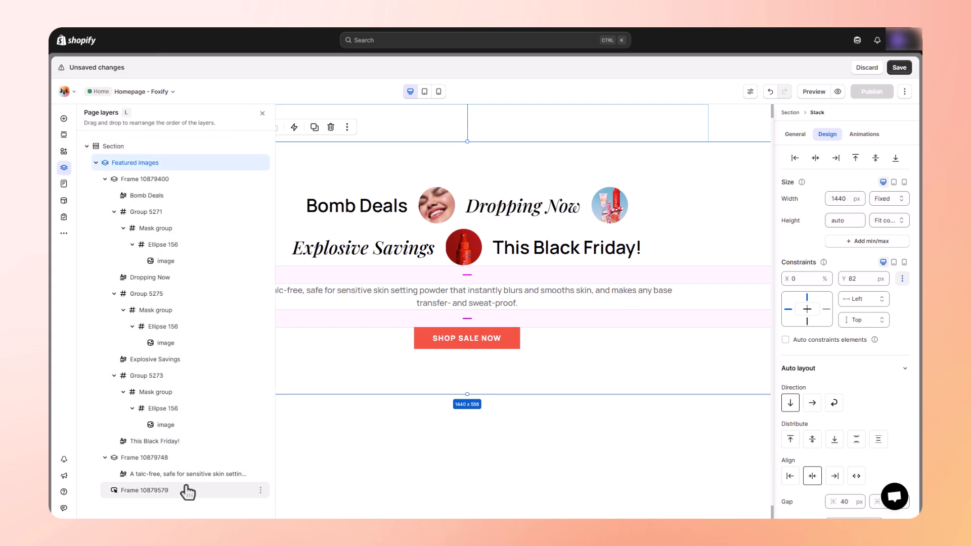
left_click(263, 114)
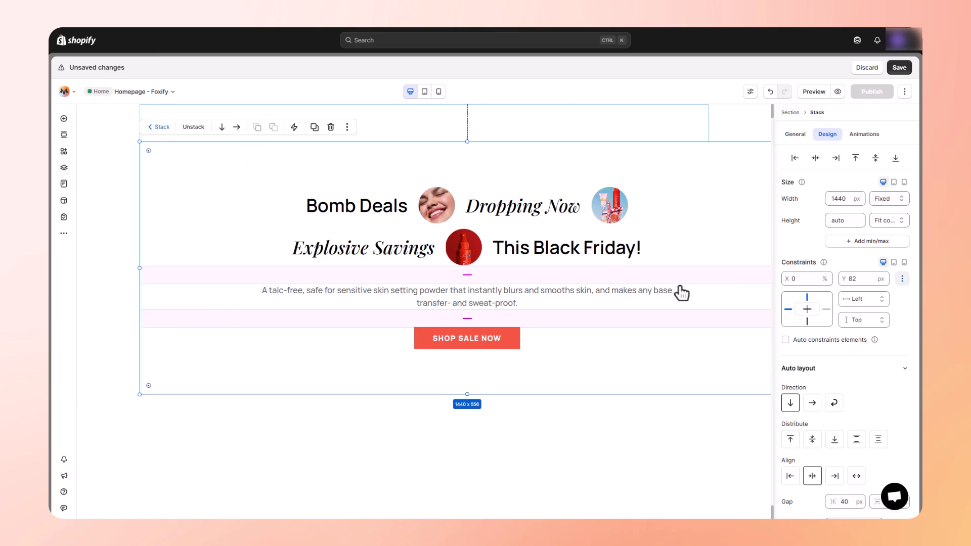
- Center the hero stack and change its width from 1440 px fixed to 100% relative
left_click(807, 311)
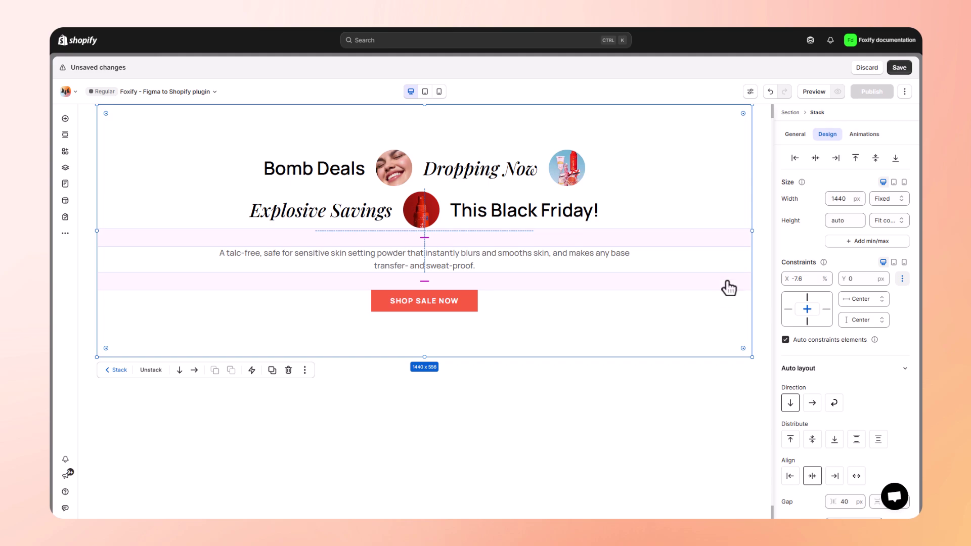
left_click(848, 201)
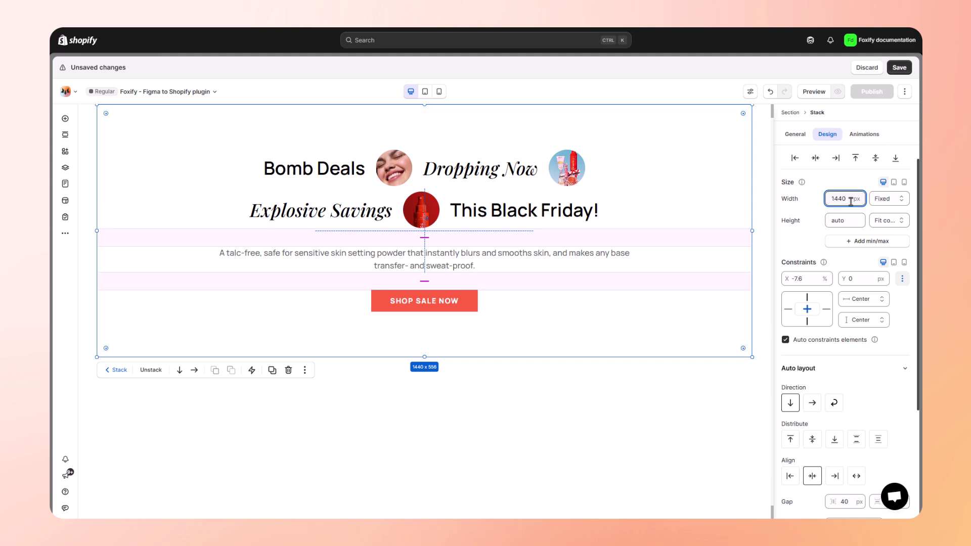
left_click(68, 236)
left_click(99, 253)
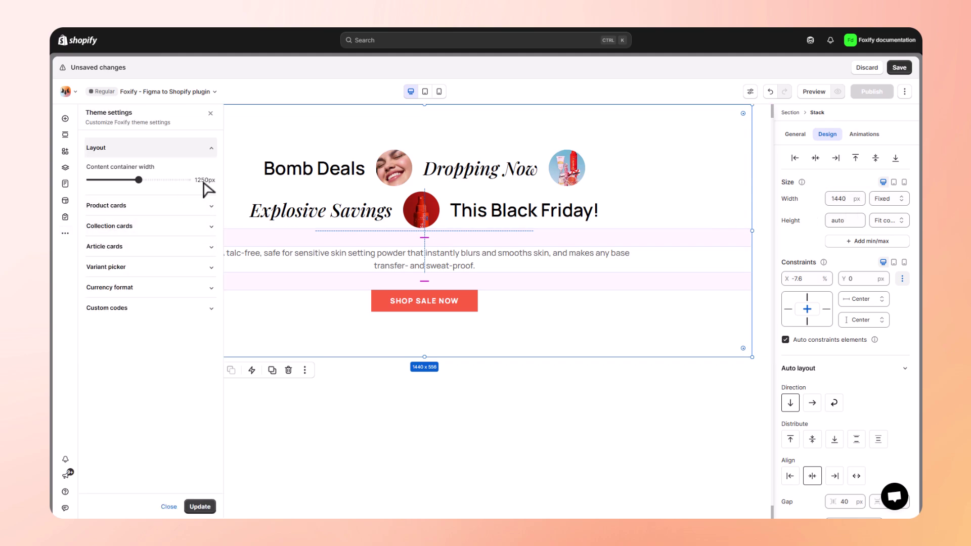
left_click(210, 114)
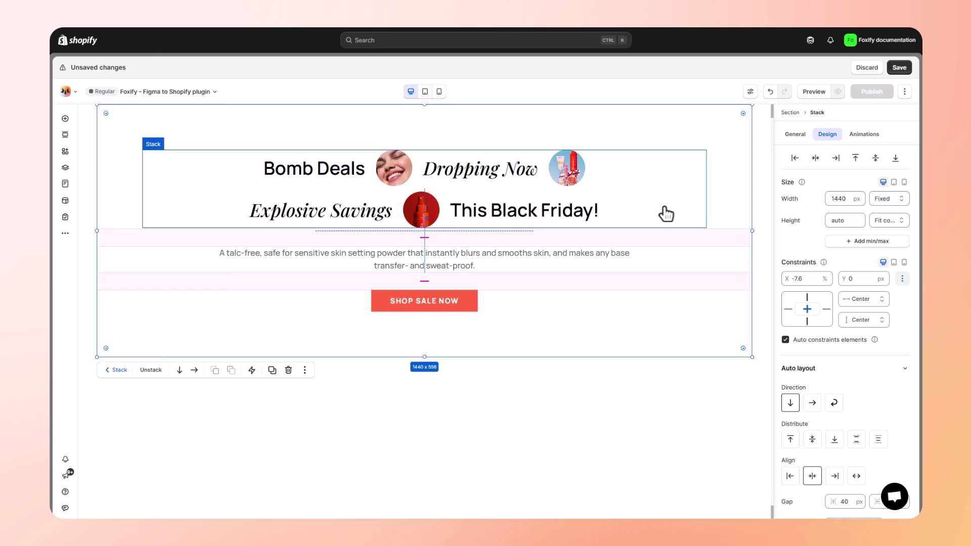
left_click(839, 197)
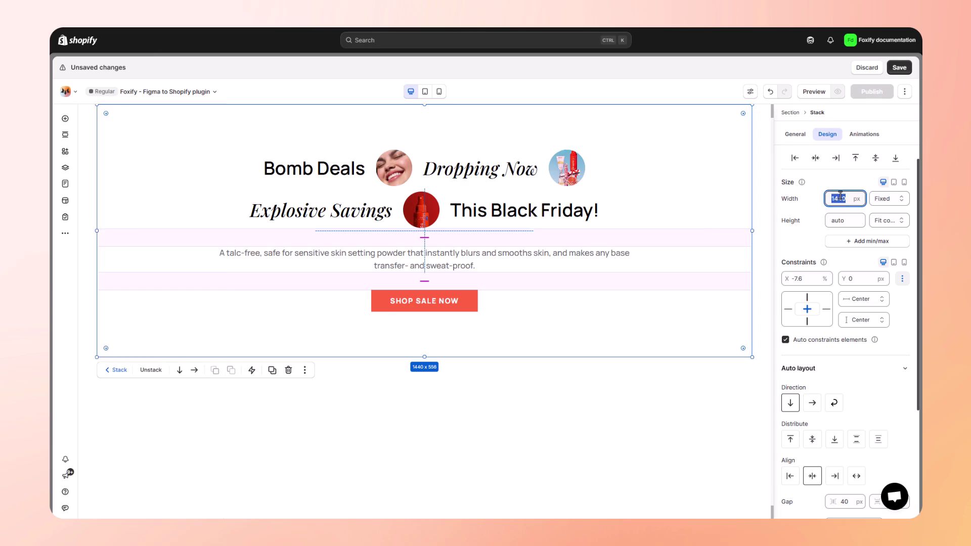
key("Return")
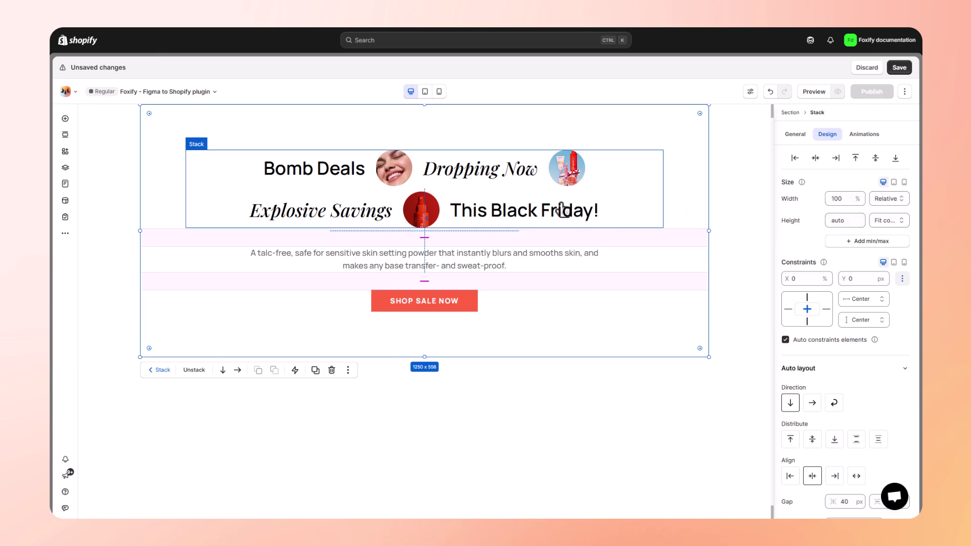
- Change the circular face image beside Bomb Deals to the woman-with-tote photo, then reselect the stack
left_click(394, 167)
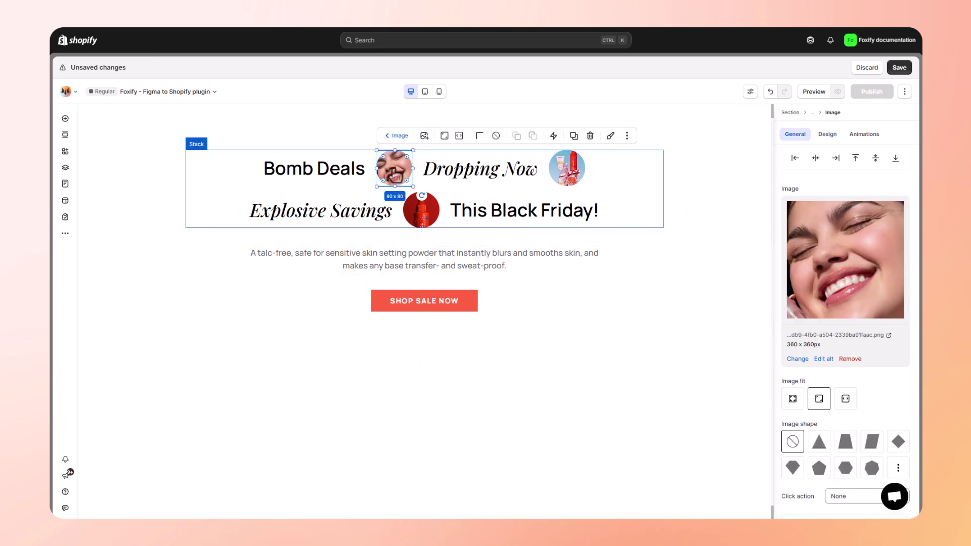
left_click(794, 359)
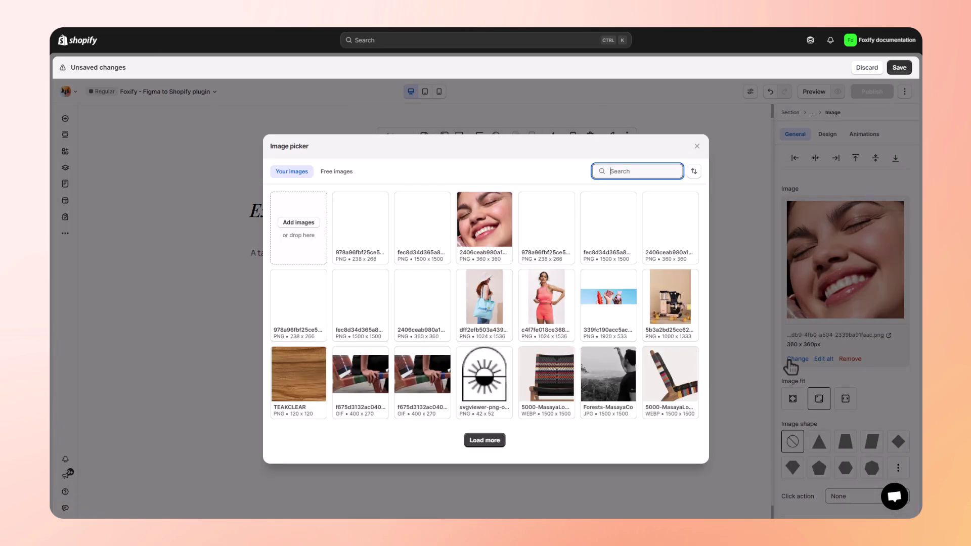
left_click(484, 297)
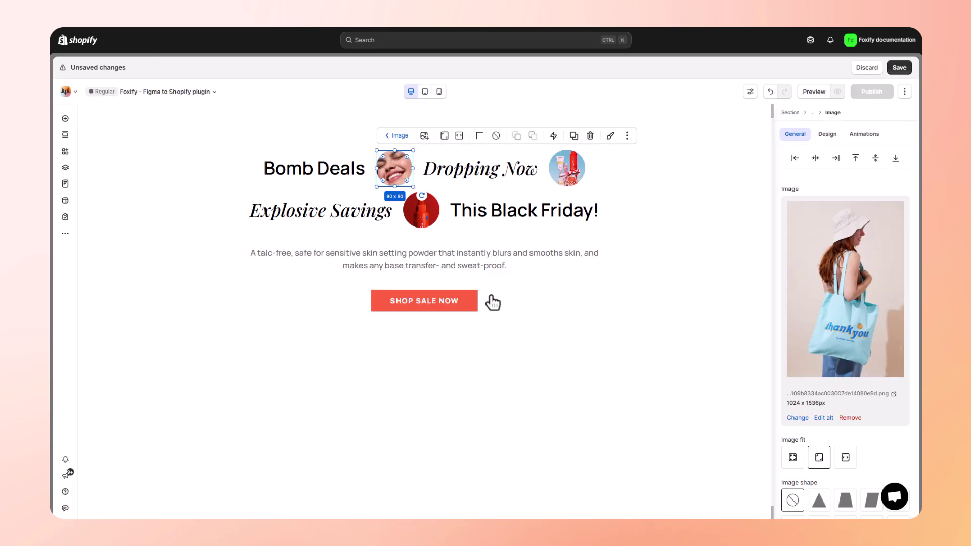
left_click(667, 320)
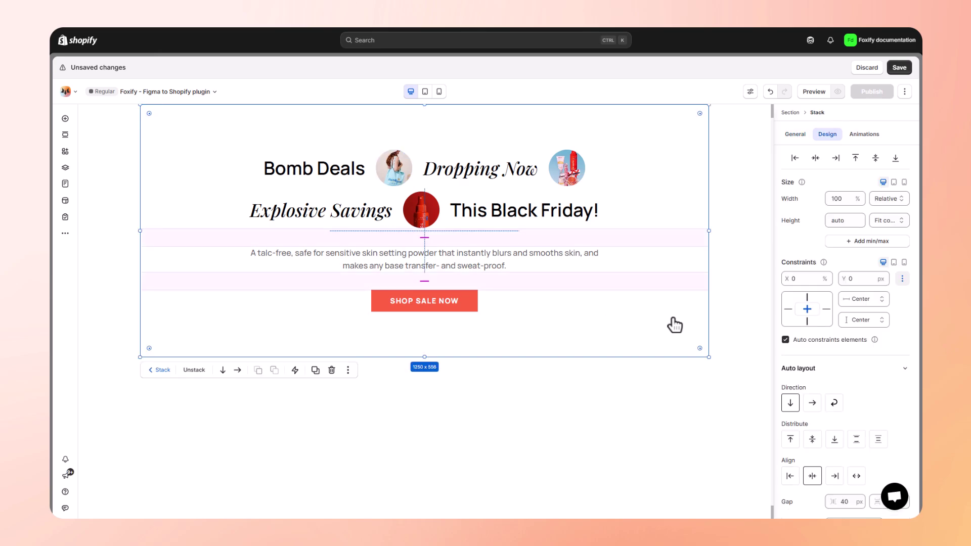
- Link the SHOP SALE NOW button to /collections/staff-picks, opening in a new tab
left_click(457, 310)
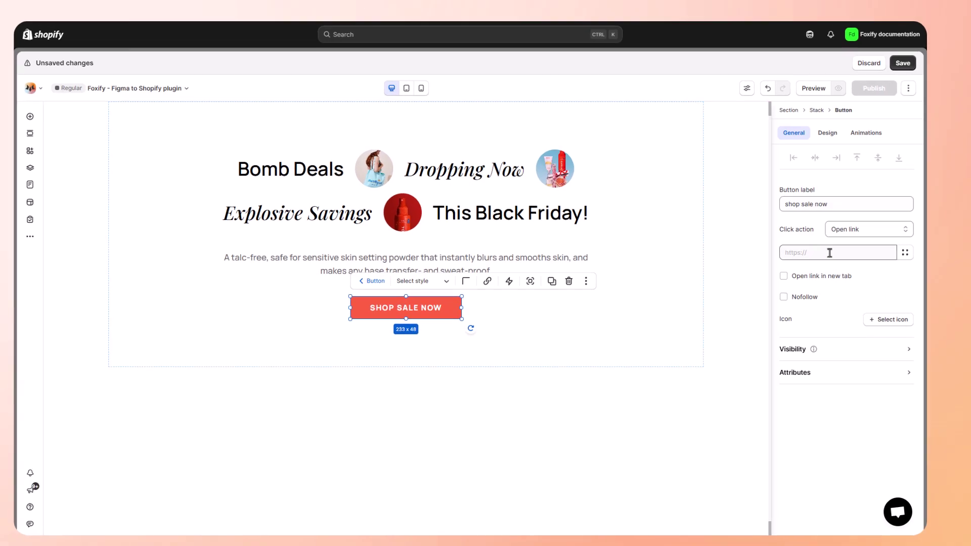
left_click(830, 253)
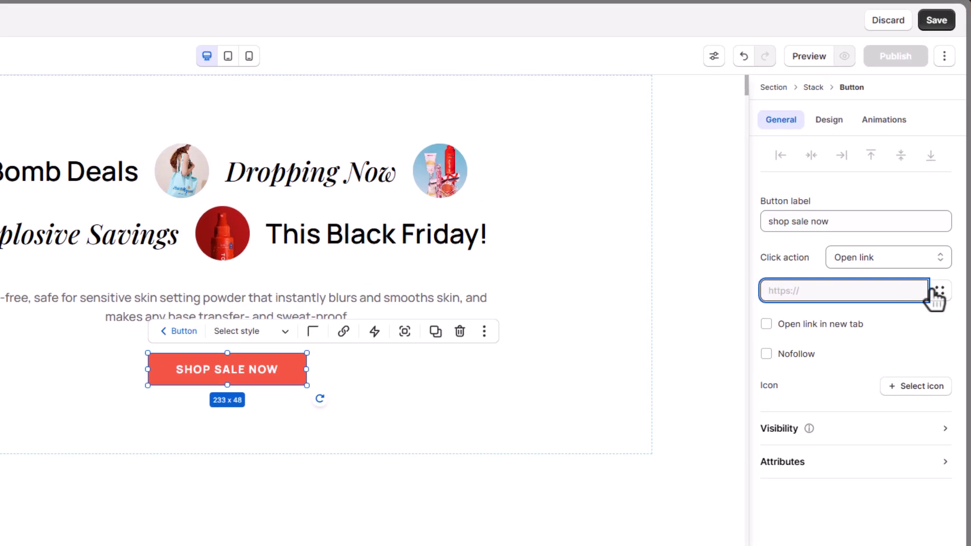
left_click(904, 252)
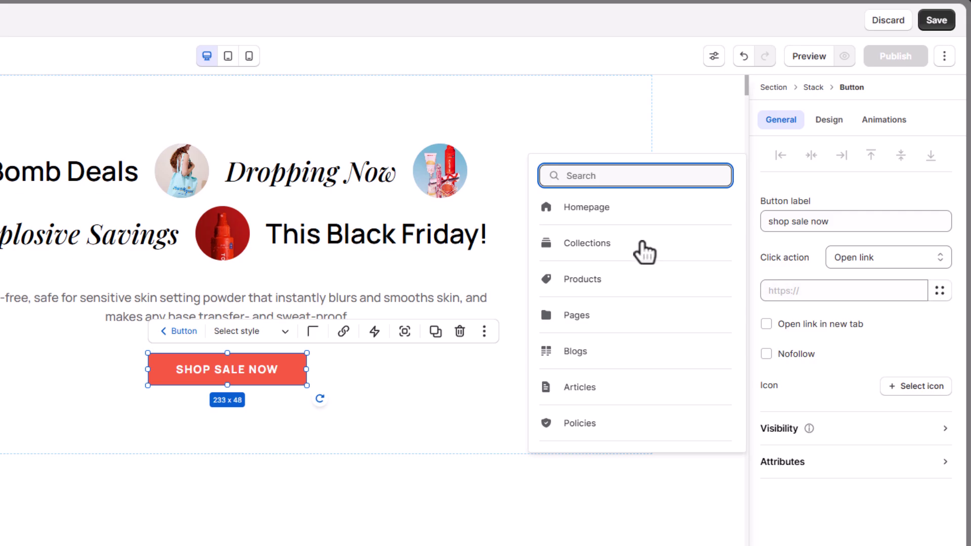
left_click(644, 251)
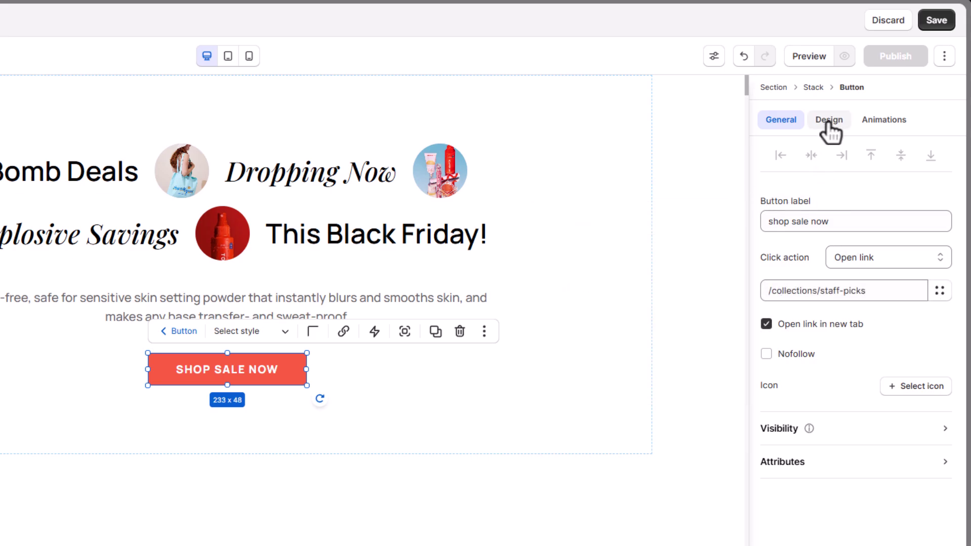
- Set the button's hover background colour to black
left_click(829, 121)
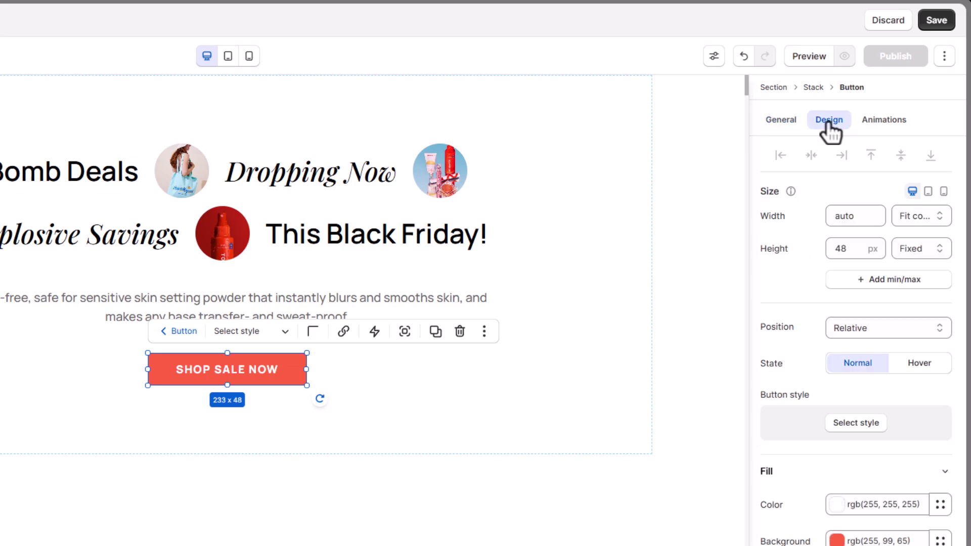
scroll(791, 273, "down", 2)
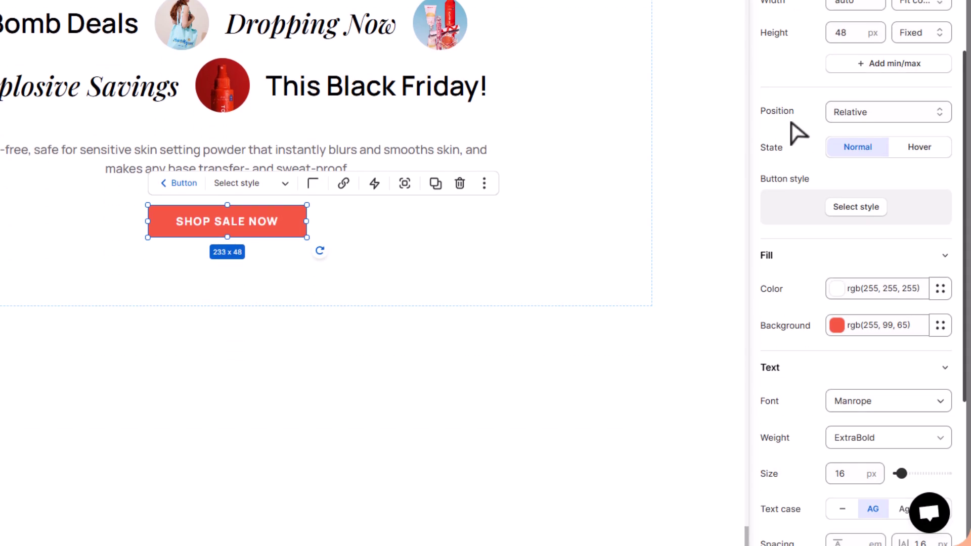
left_click(927, 151)
scroll(865, 202, "down", 1)
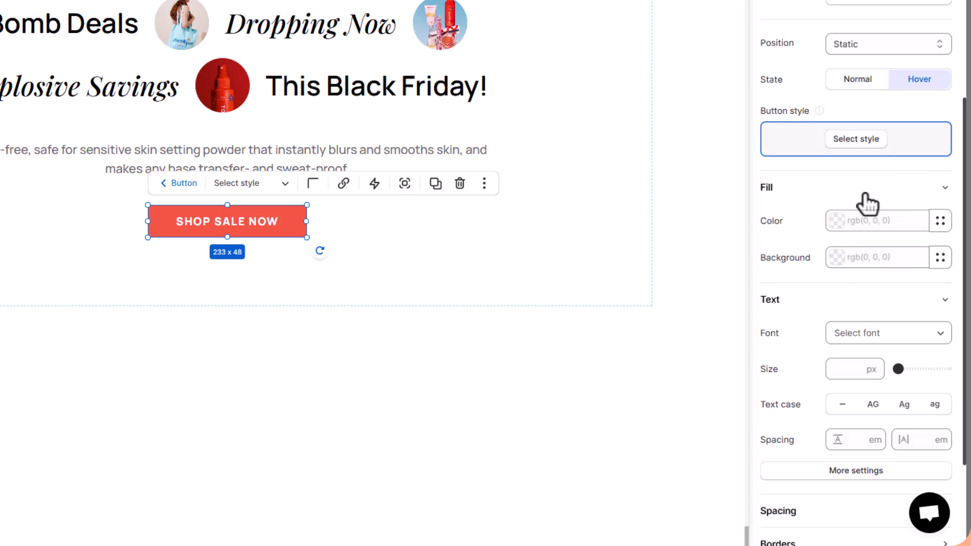
left_click(834, 253)
left_click(860, 280)
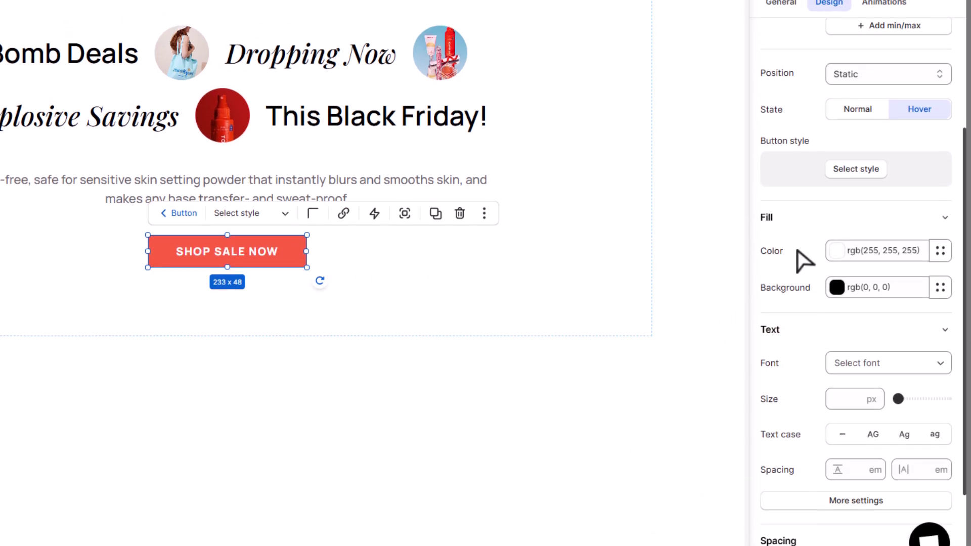
- Give the button a Shake X hover animation with 1.2 duration, then save and preview the page
left_click(899, 4)
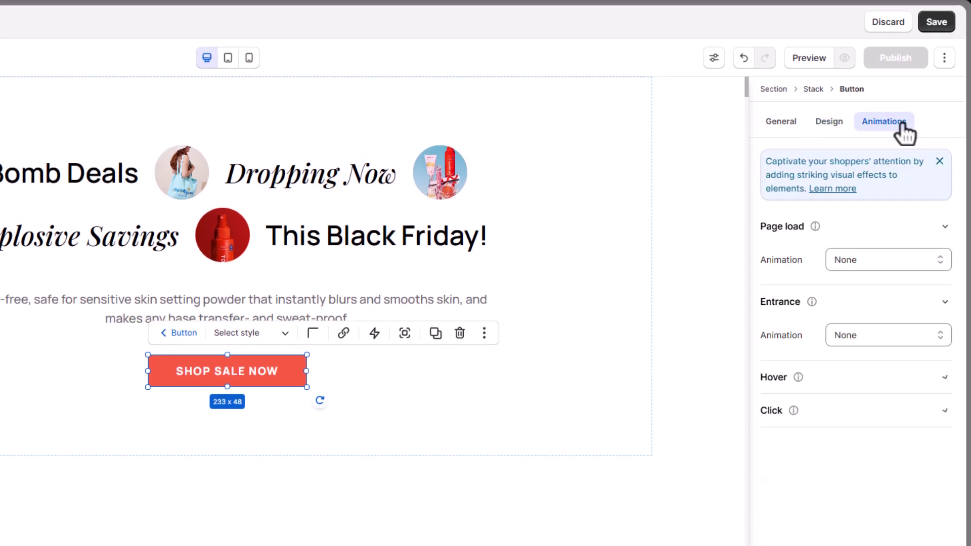
left_click(839, 384)
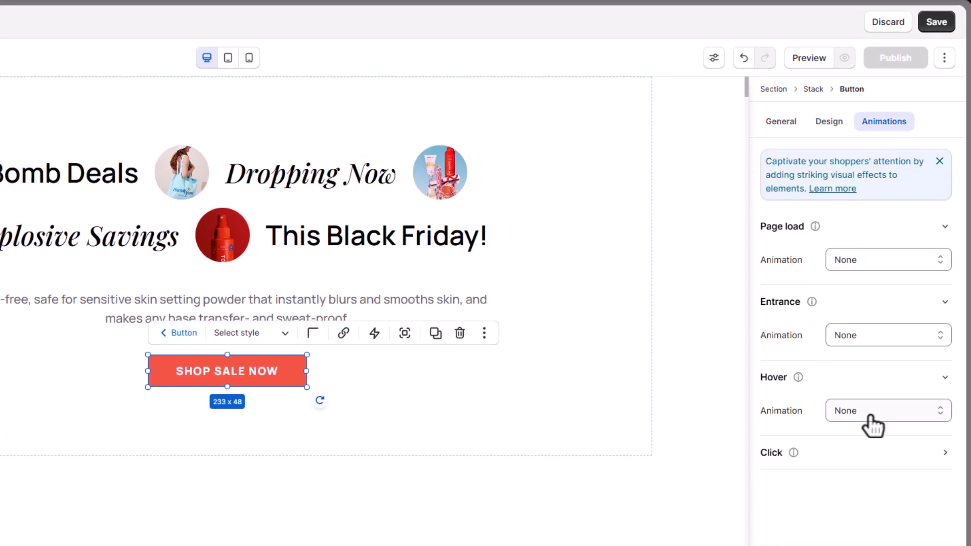
left_click(869, 416)
left_click(878, 132)
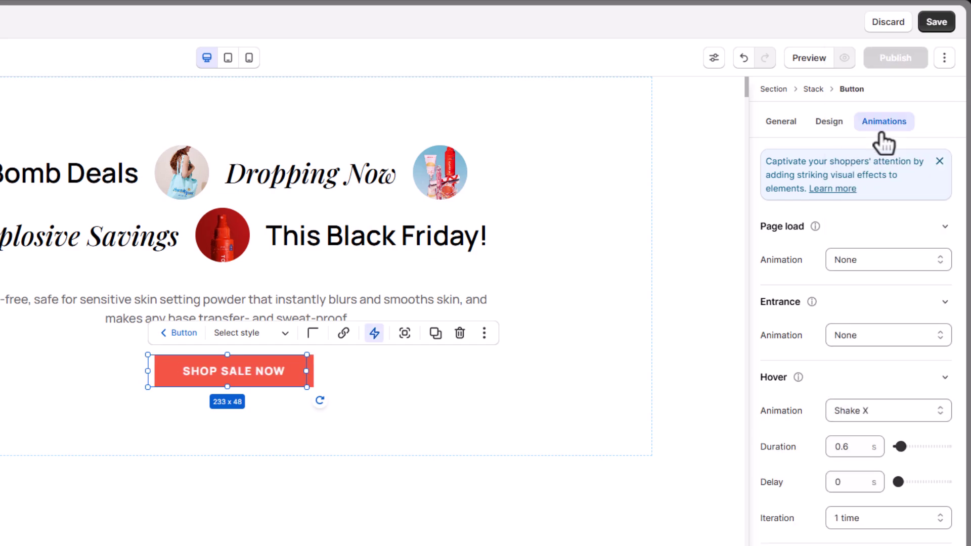
double_click(860, 447)
type("1.2")
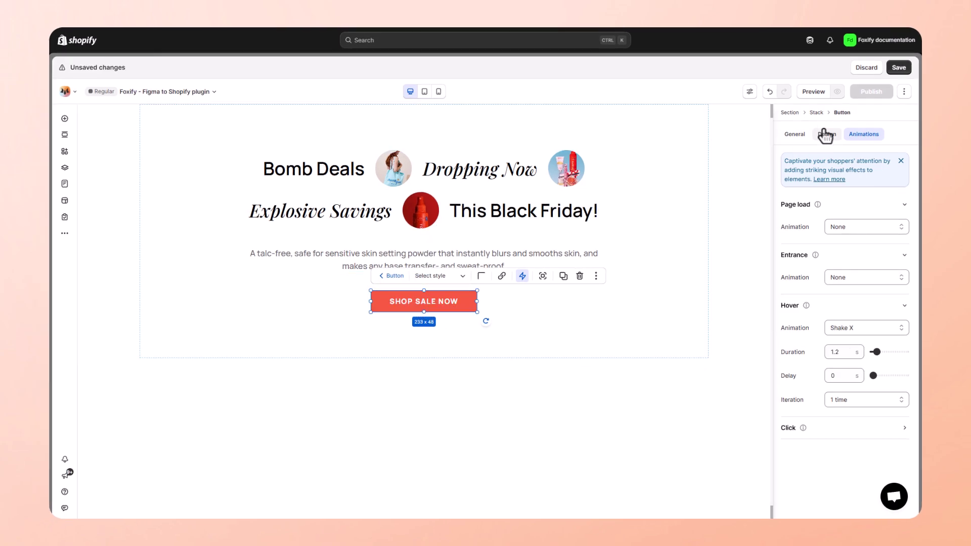
left_click(894, 70)
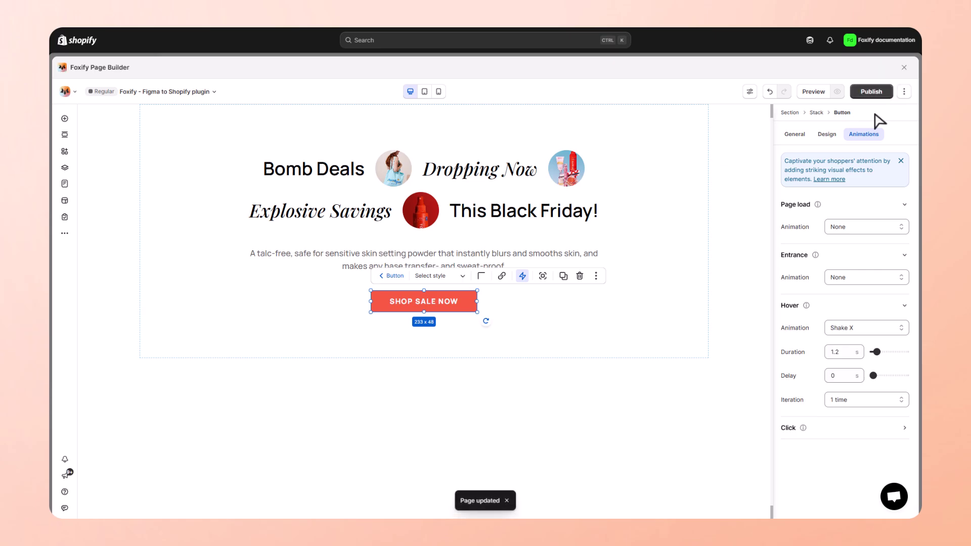
left_click(812, 96)
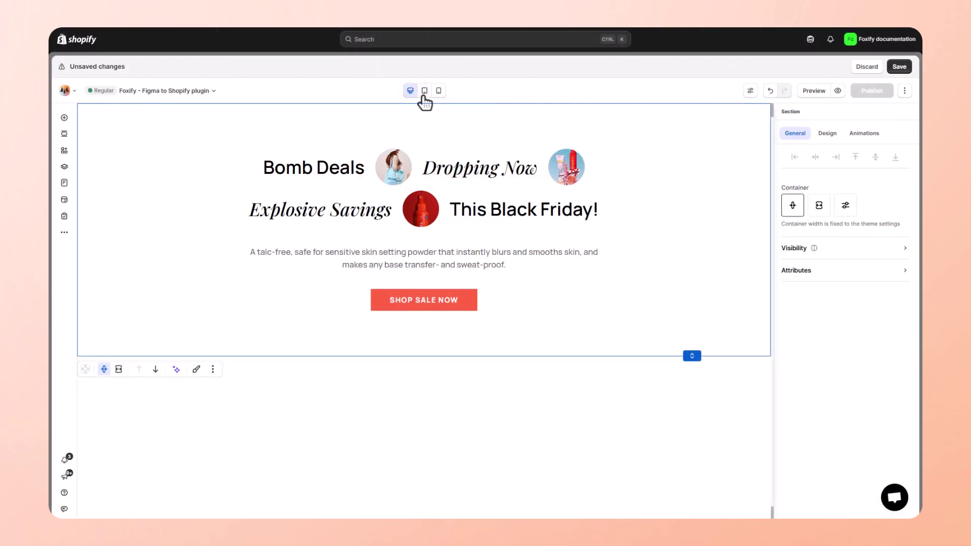
- Check the hero at tablet and mobile widths, then switch back to desktop
left_click(425, 92)
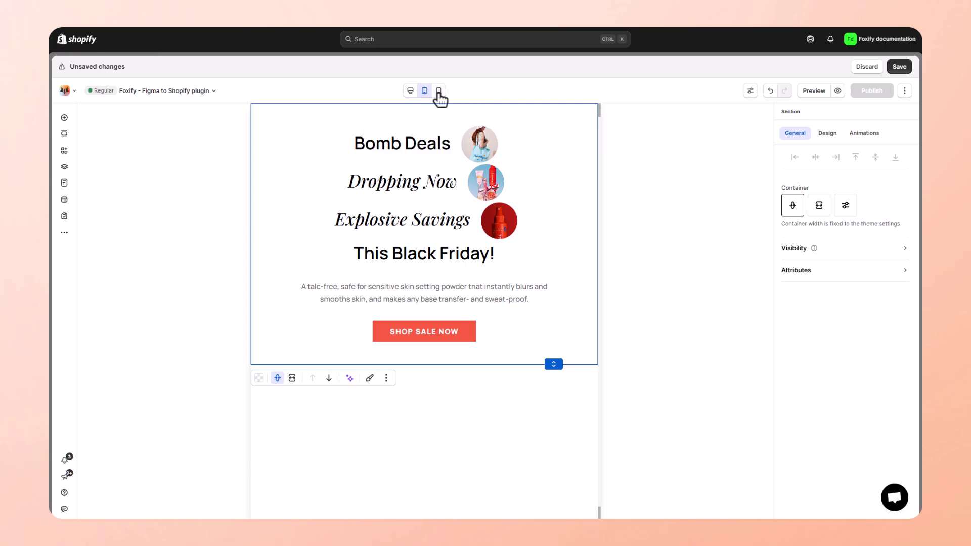
left_click(439, 92)
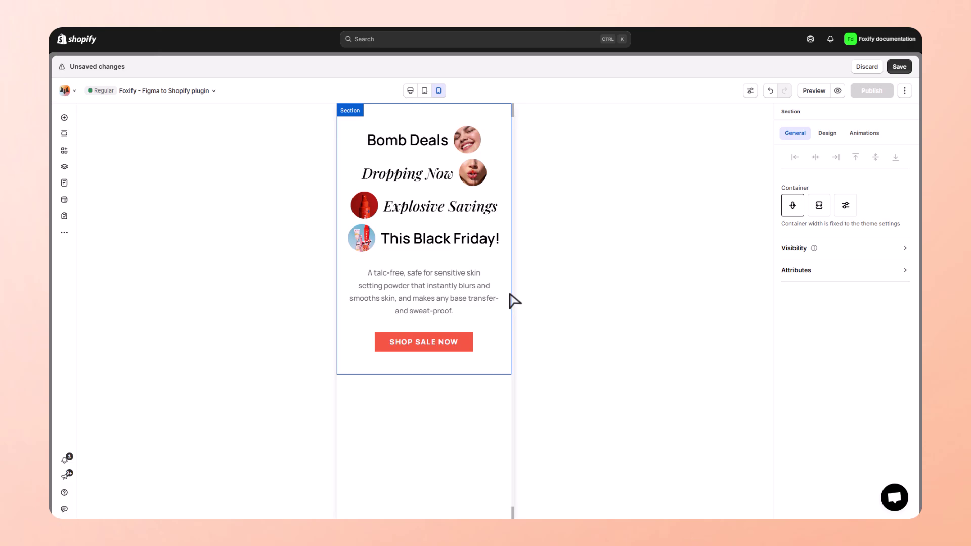
left_click(411, 92)
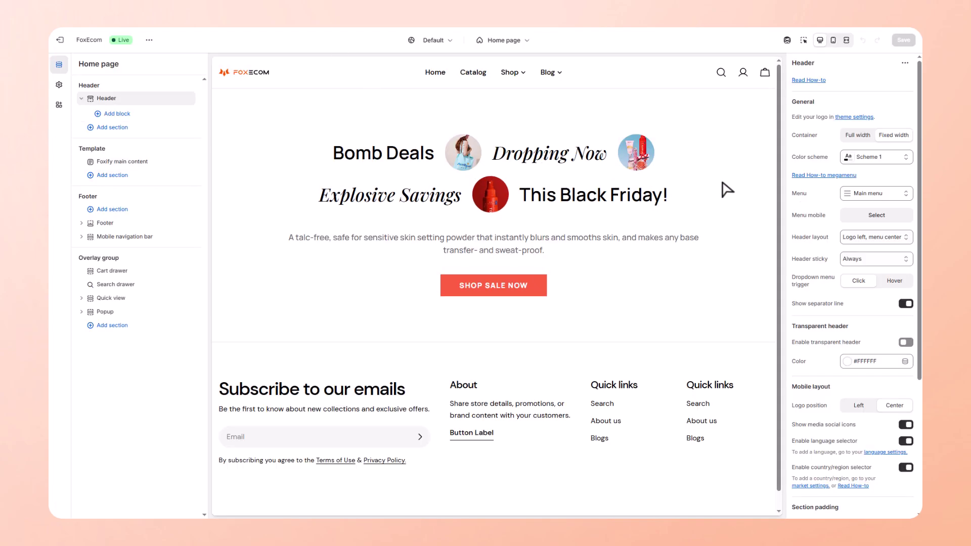
left_click(833, 40)
scroll(548, 231, "down", 3)
scroll(548, 232, "up", 3)
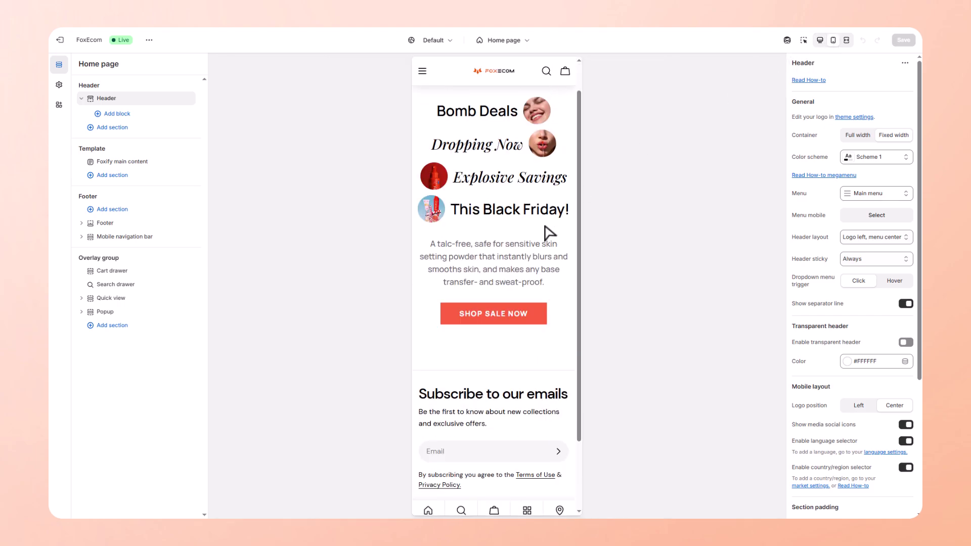
left_click(819, 41)
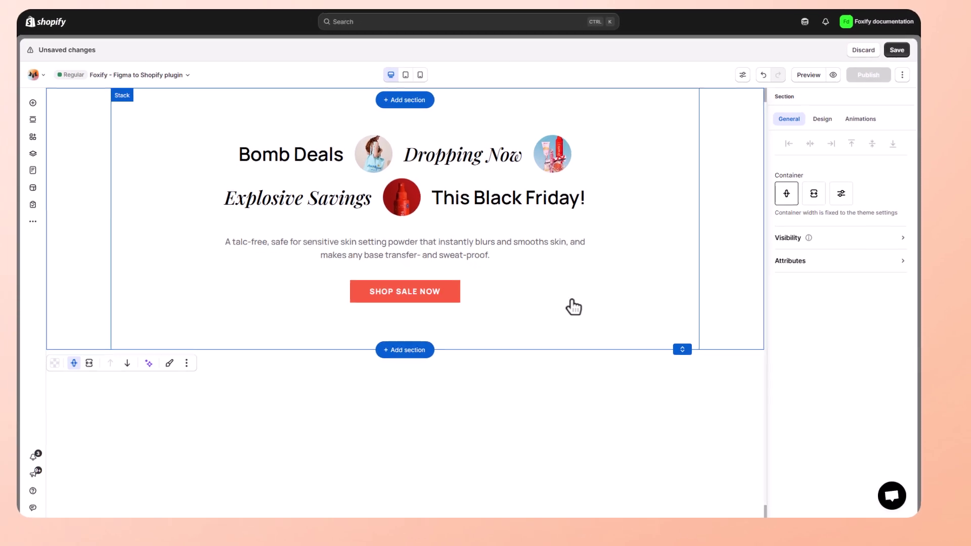
- Open the FoxEcom support chat from the bottom-right chat bubble
left_click(891, 495)
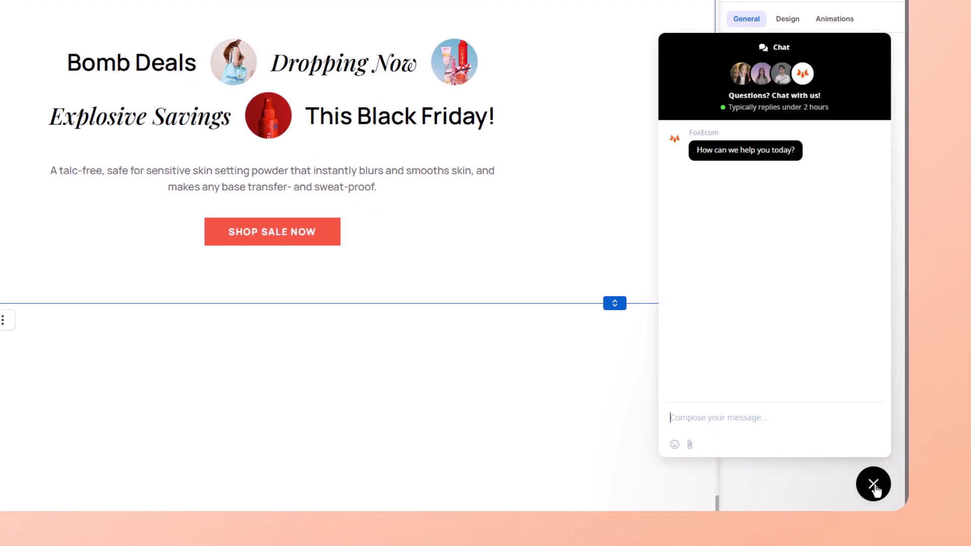